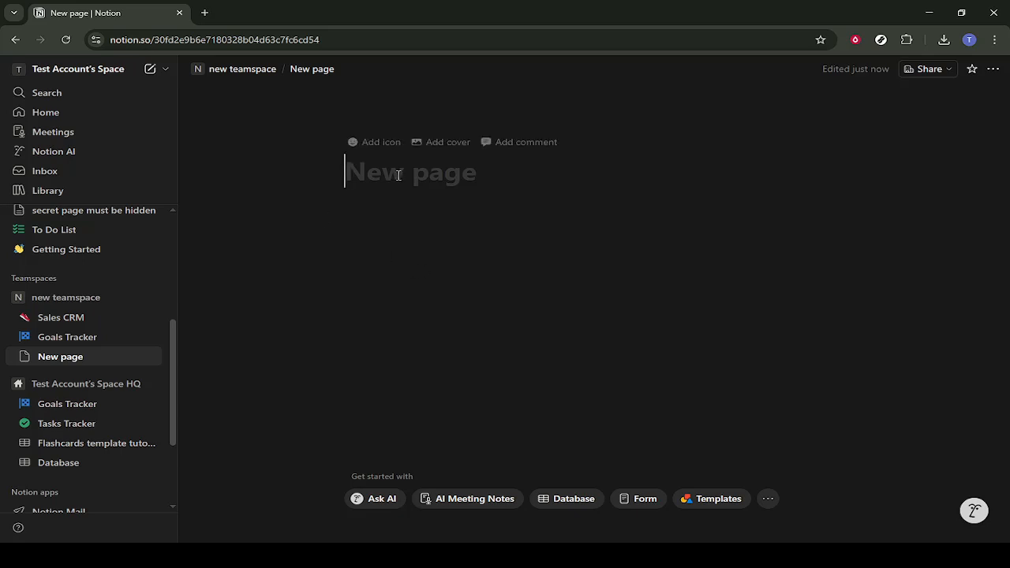
Step: Review the new page's customization options for backlinks, page discussions, table of contents and inline comments
left_click(390, 224)
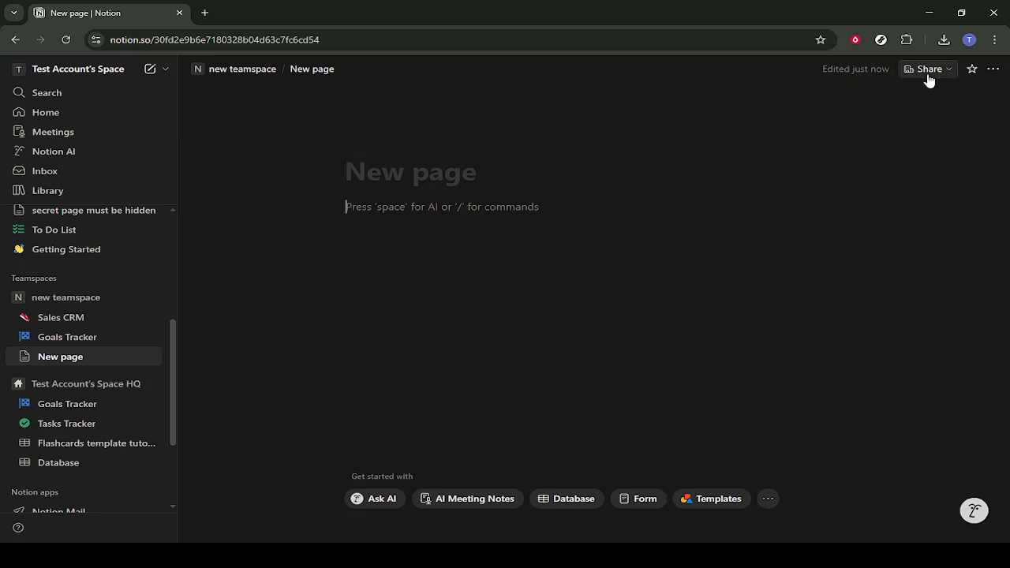
left_click(992, 69)
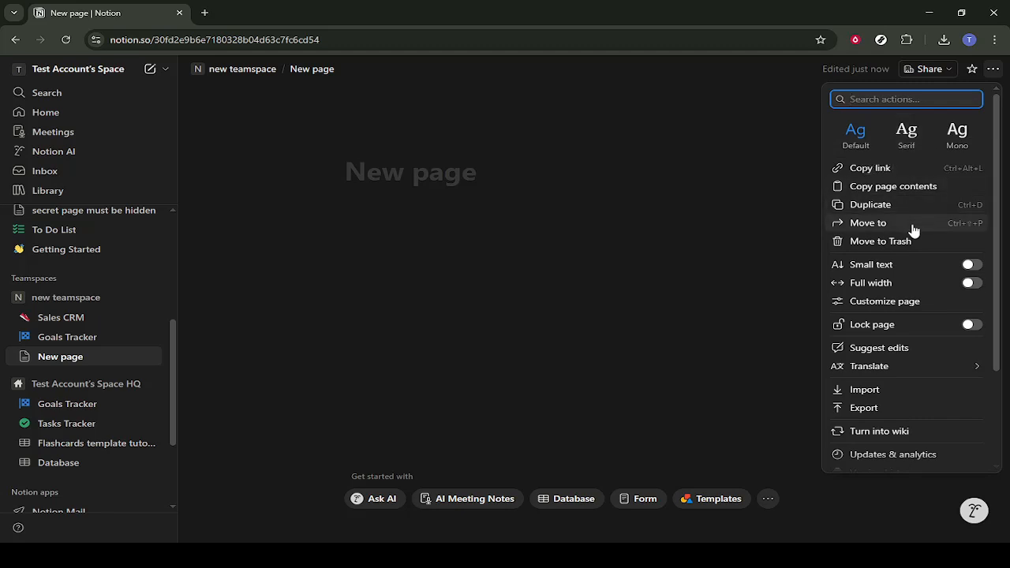
left_click(907, 302)
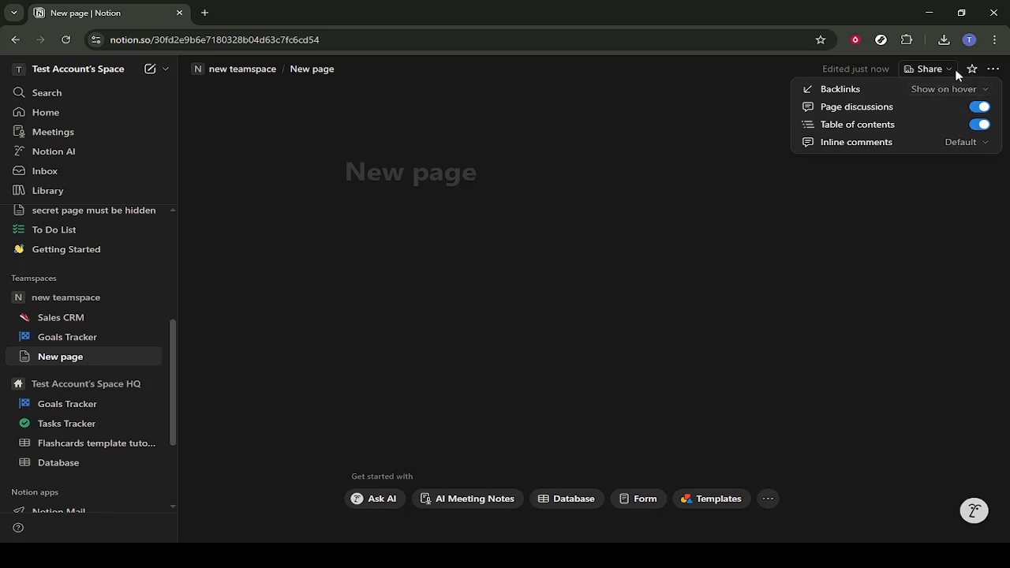
left_click(993, 70)
Step: Set the page's font style to Serif and turn on full width and small text
left_click(993, 71)
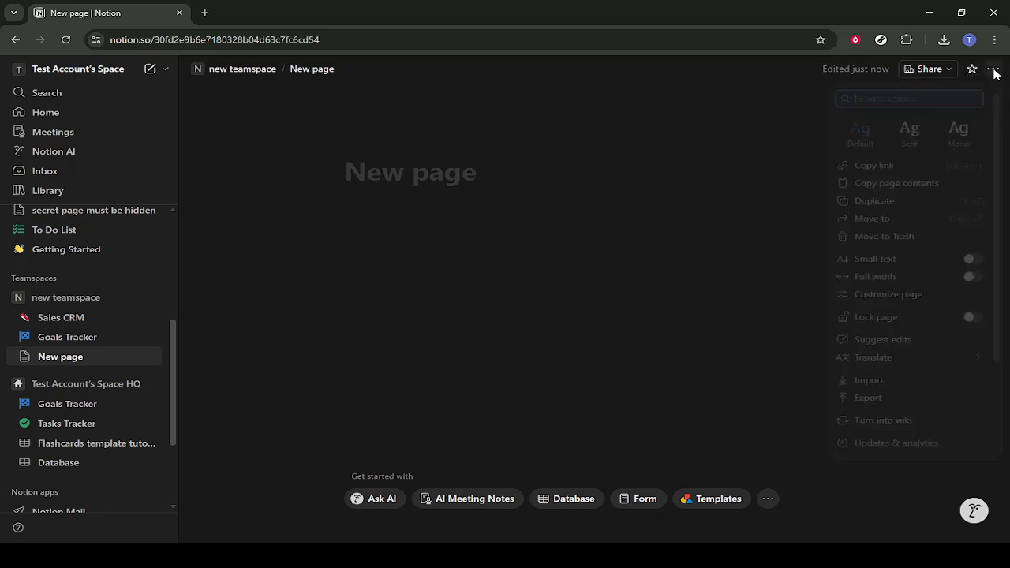
left_click(913, 141)
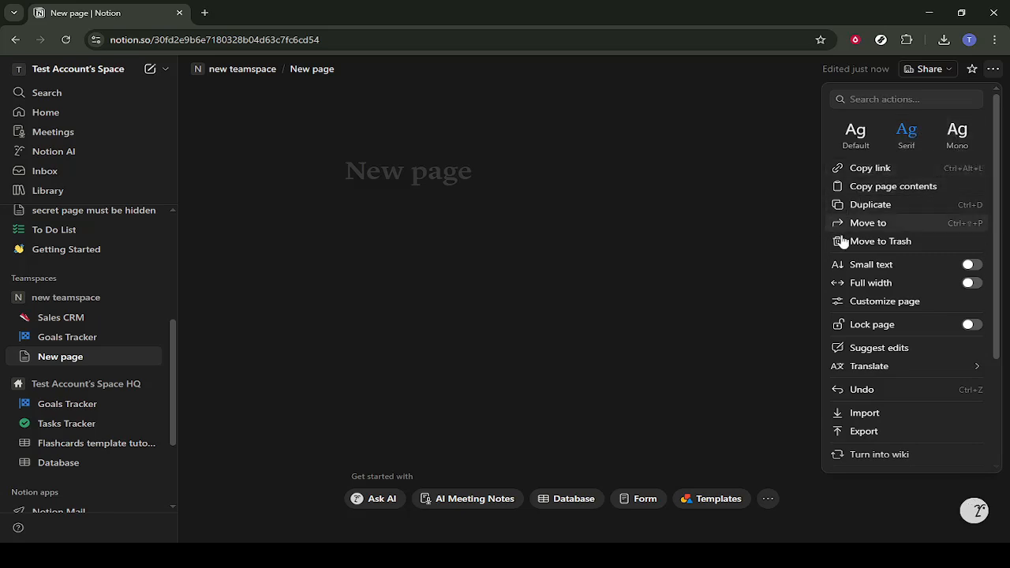
left_click(972, 288)
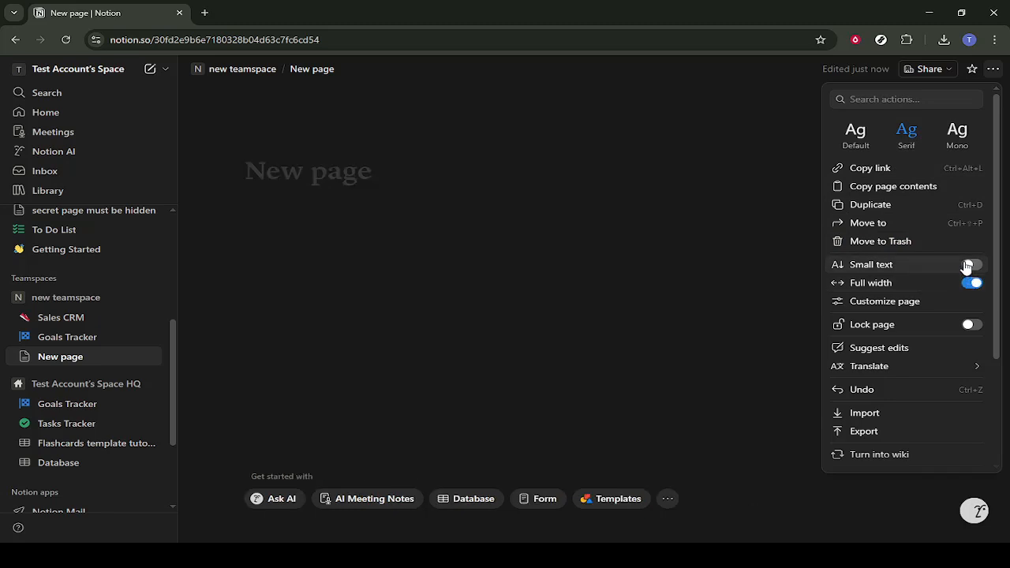
left_click(970, 265)
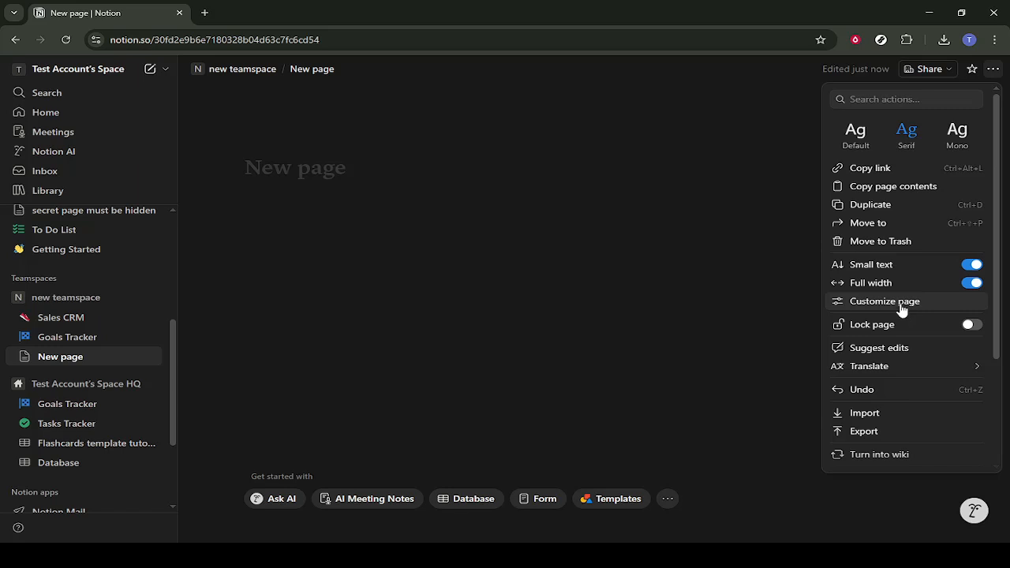
left_click(973, 283)
left_click(972, 284)
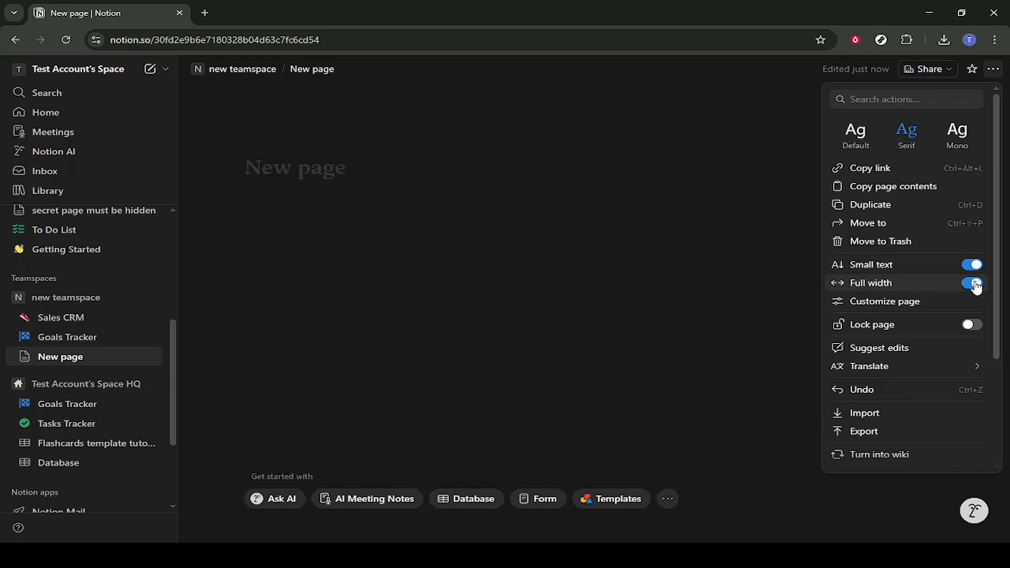
mouse_move(915, 370)
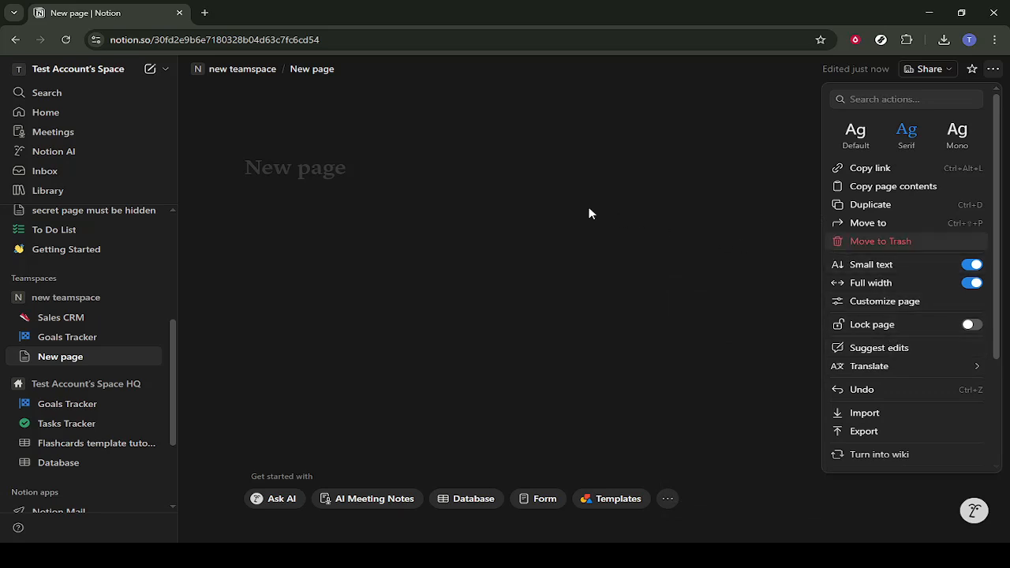
left_click(486, 186)
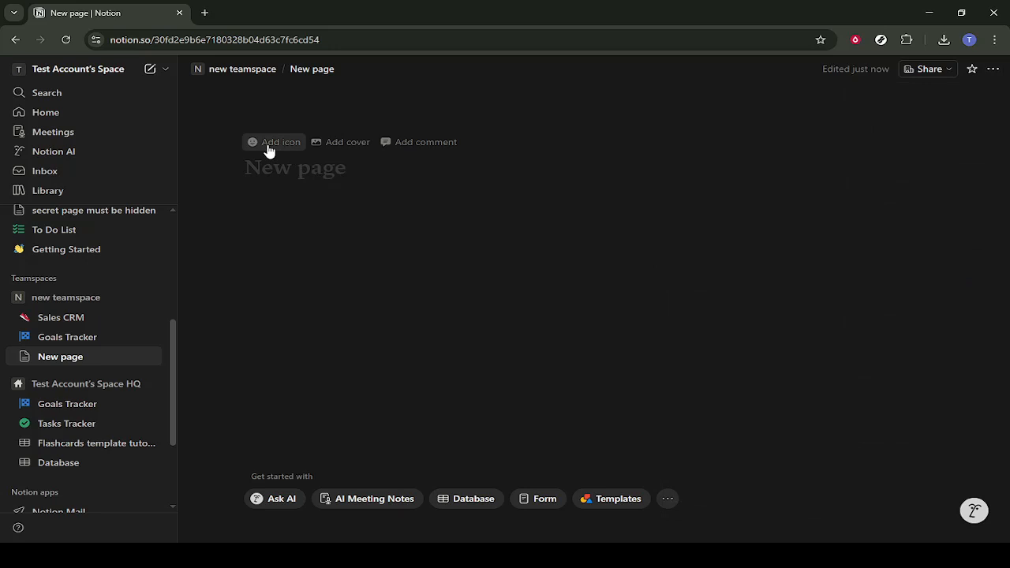
Step: Add an icon to the page and change it to the skull emoji
left_click(268, 151)
left_click(268, 151)
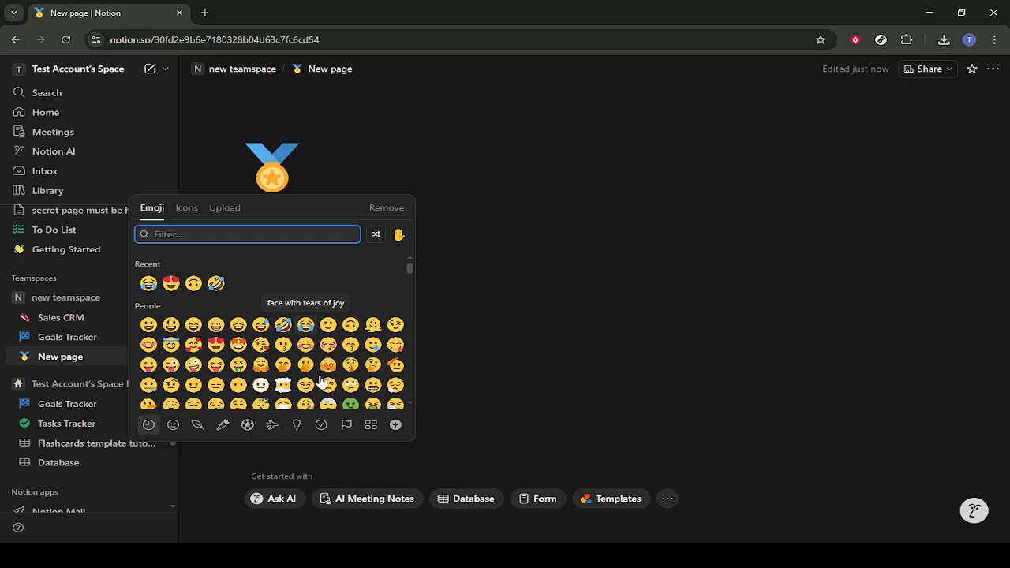
scroll(322, 371, "down", 3)
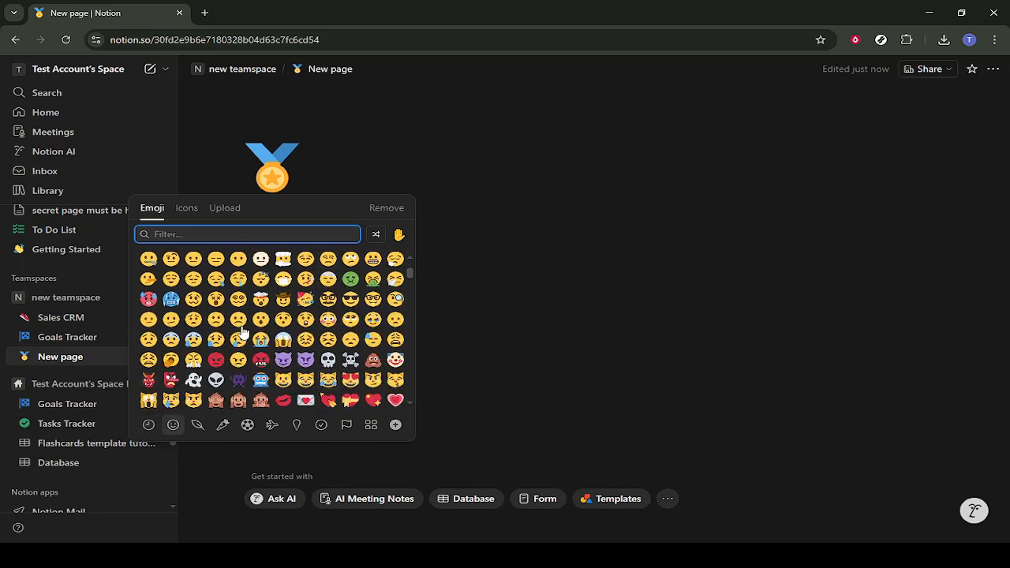
left_click(334, 362)
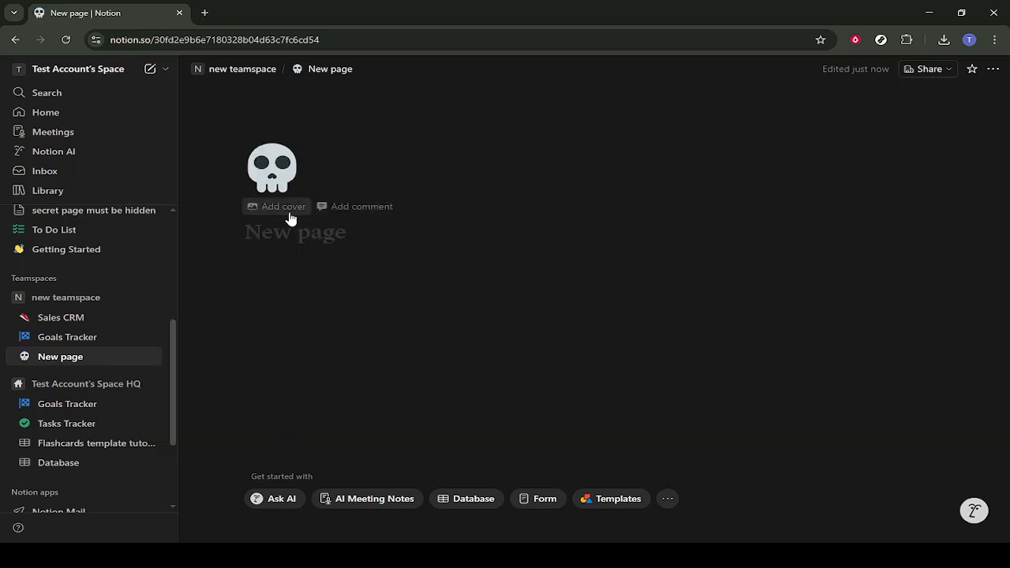
Step: Add a cover image to the page and try repositioning it
left_click(286, 208)
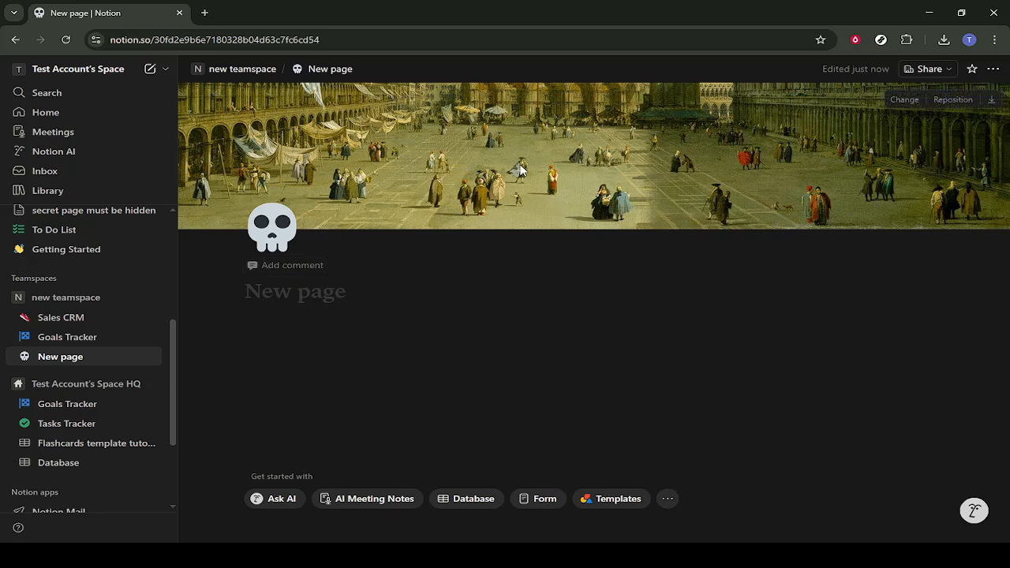
left_click(952, 99)
left_click_drag(689, 186, 580, 187)
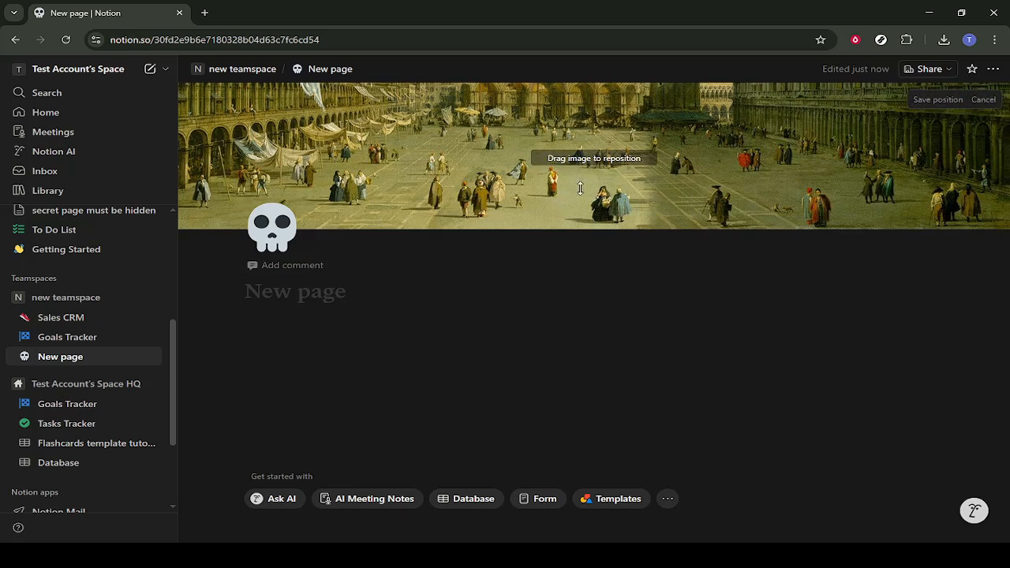
left_click(315, 288)
Step: Post the page comment "comment comment" below the title
left_click(303, 266)
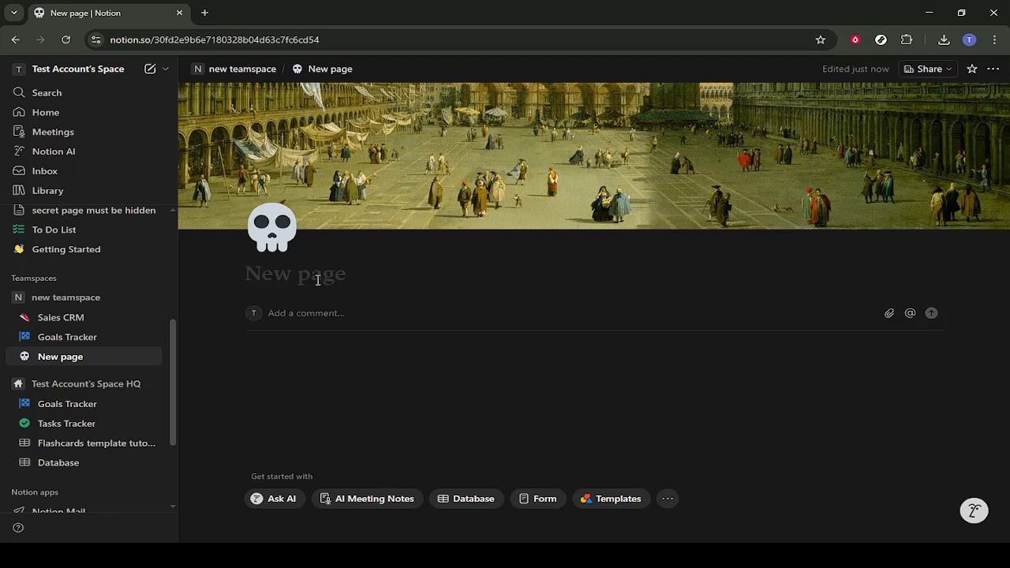
type("comment com")
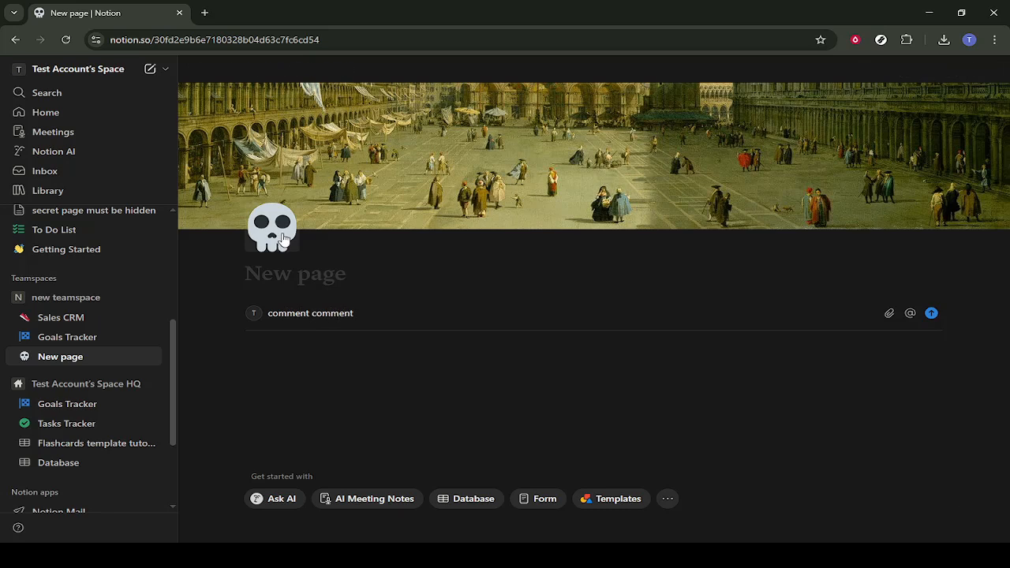
type("ment")
key("Return")
Step: Title the page "asdkashdoajsdjh"
left_click(305, 275)
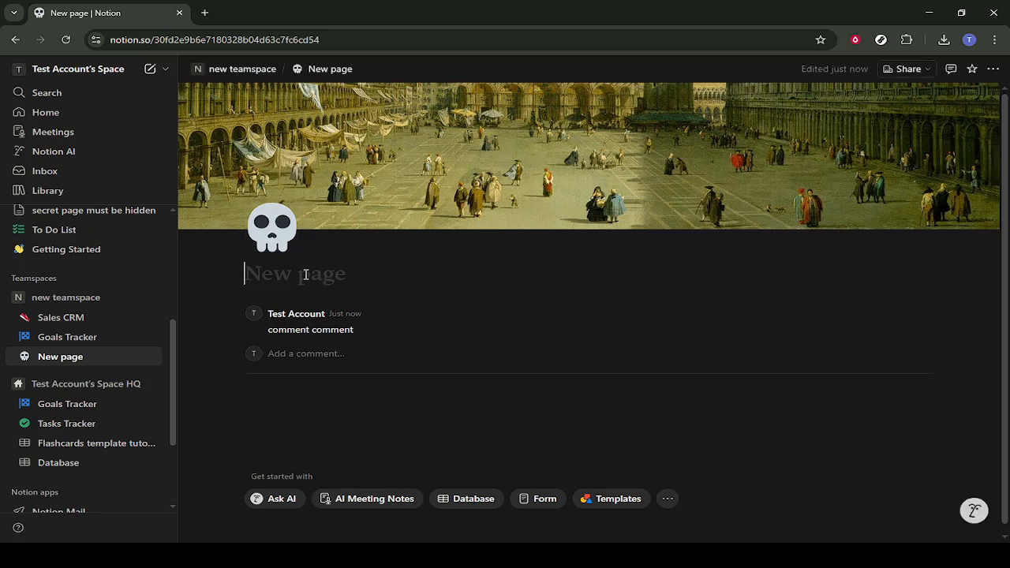
type("asdkas")
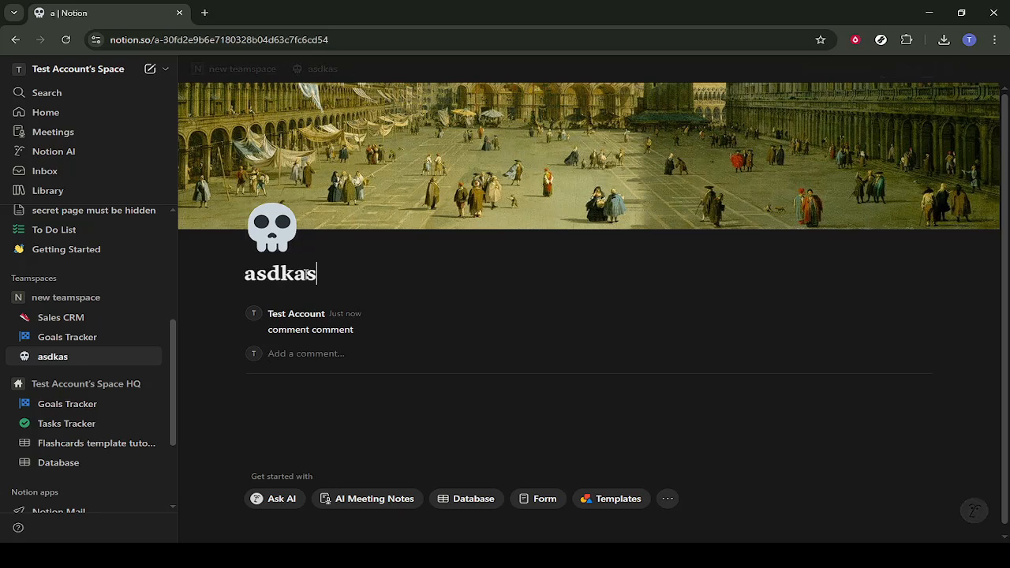
type("hdoajsdjh")
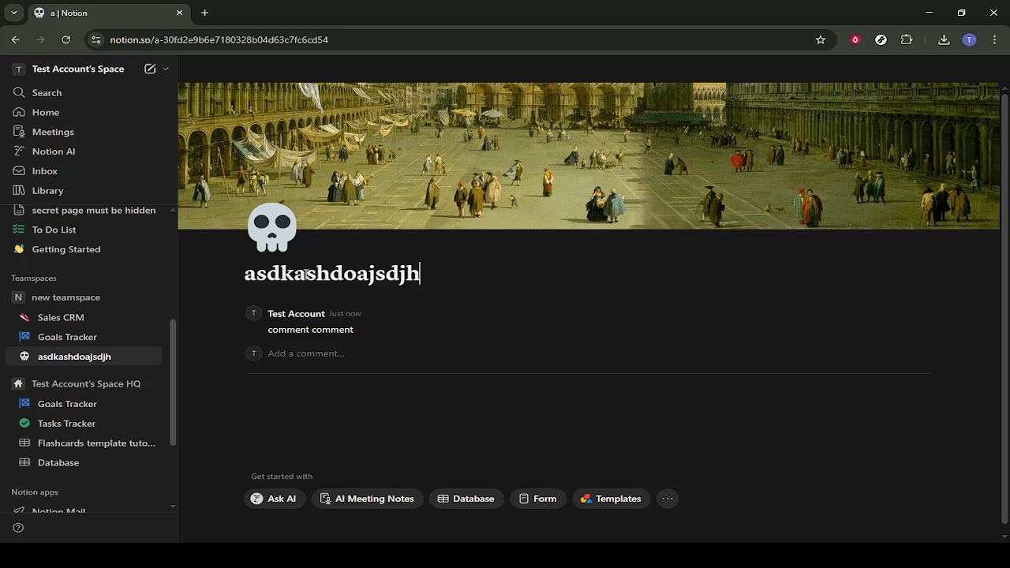
Step: Insert a divider block in the page body below the comment section
left_click(378, 397)
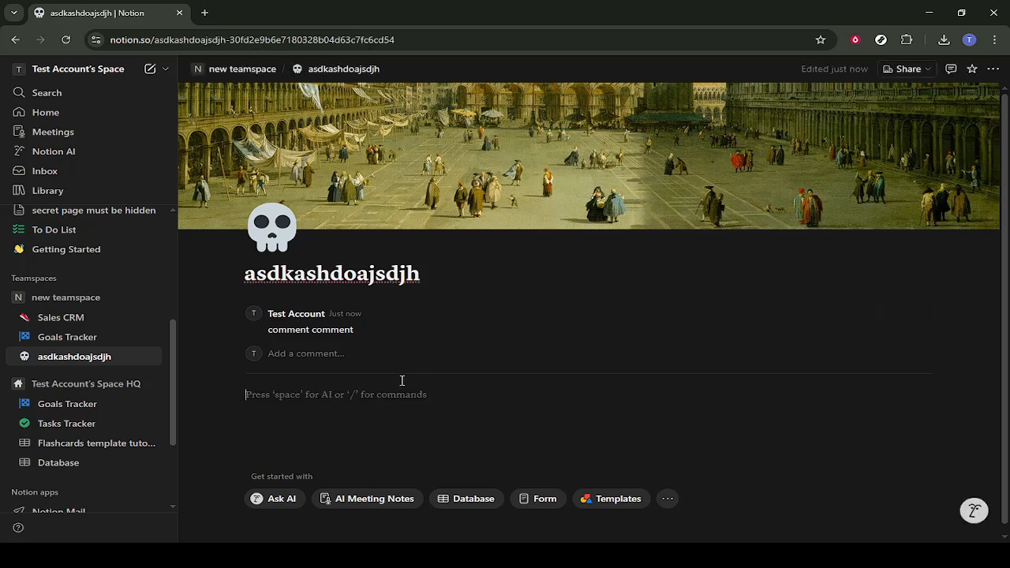
type("/")
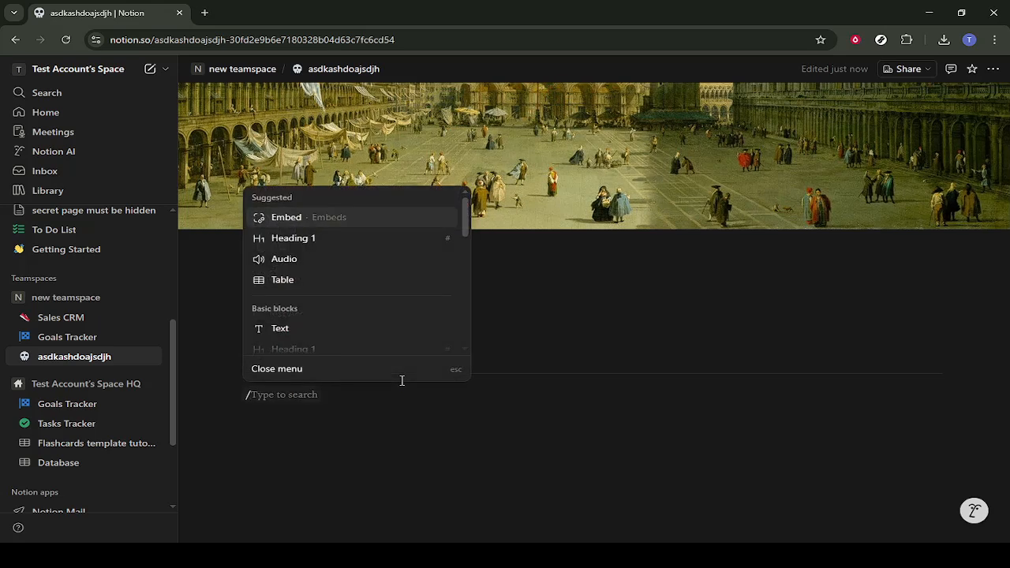
type("divider")
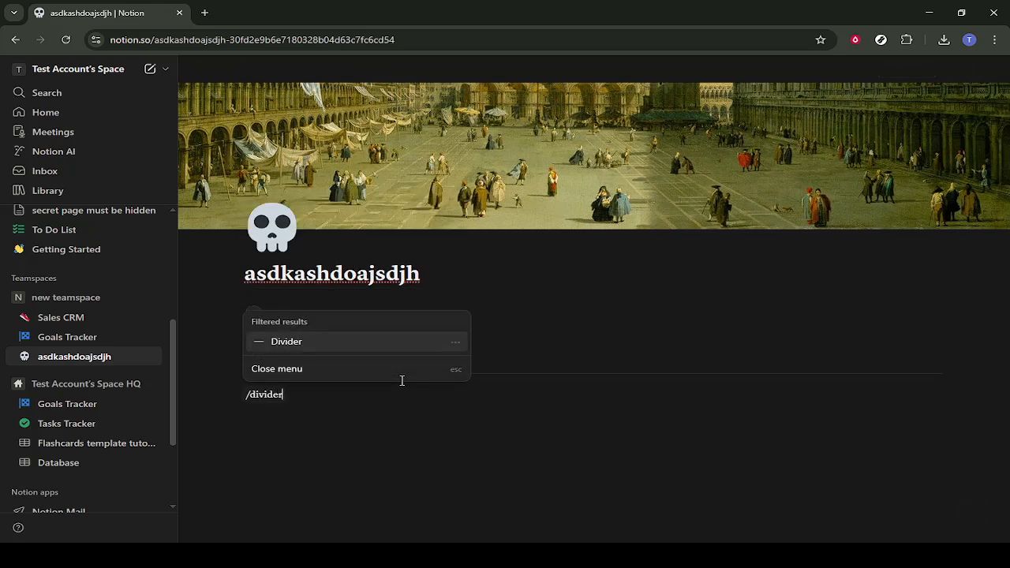
key("Return")
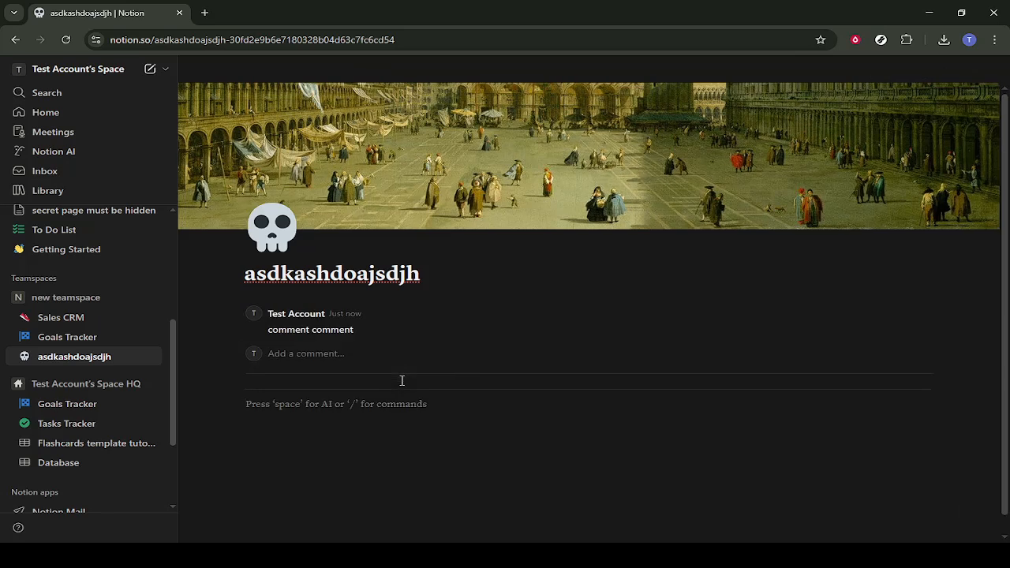